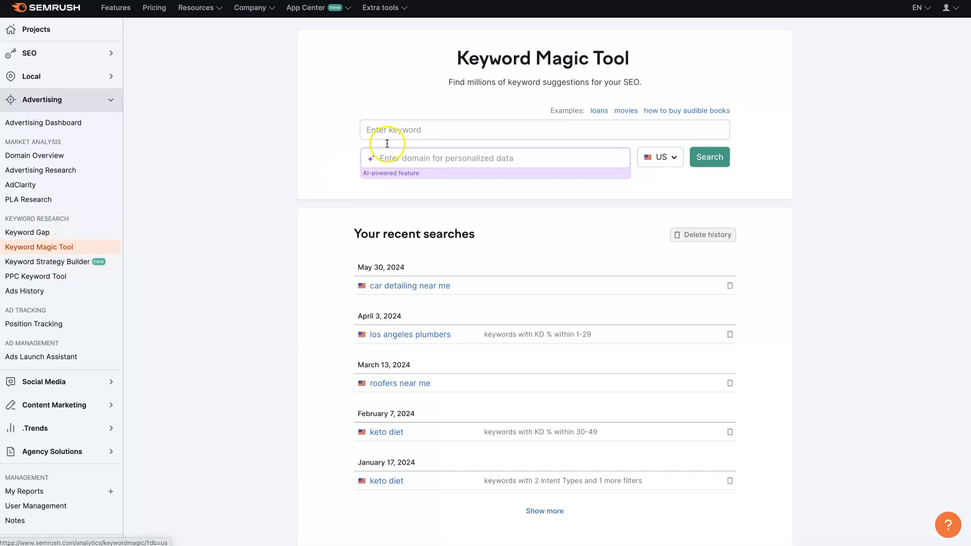
Search the Keyword Magic Tool for "los angeles plumbers" in the US database
{"action": "left_click", "coordinate": [415, 131]}
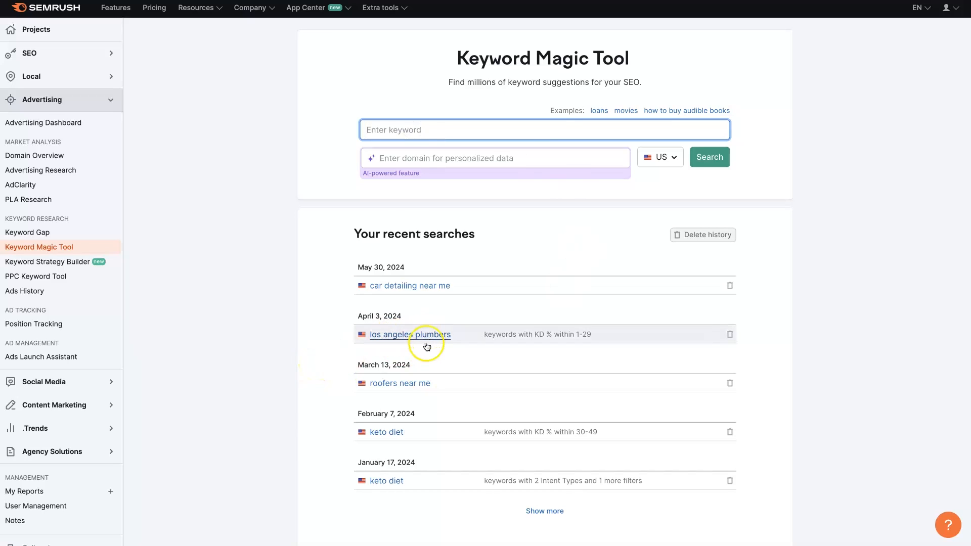
{"action": "left_click", "coordinate": [403, 127]}
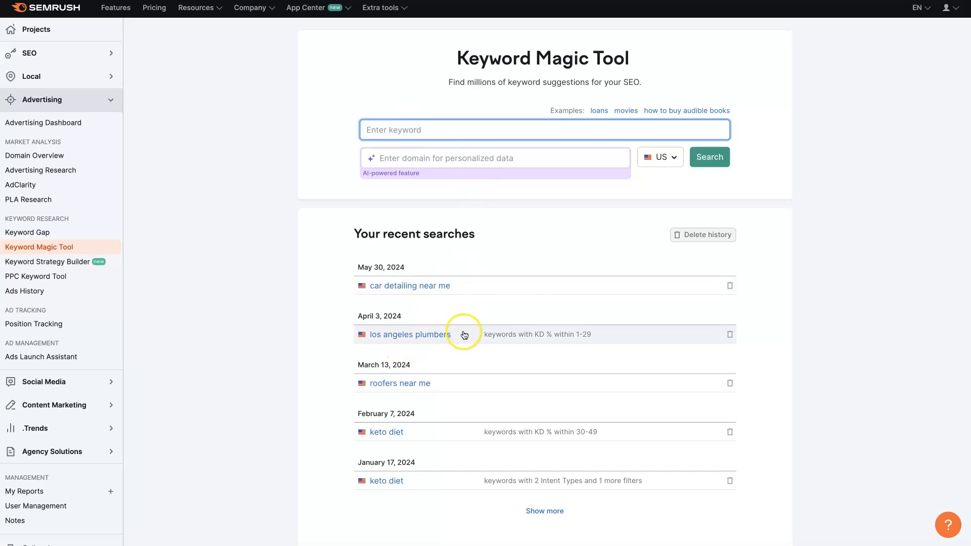
{"action": "right_click", "coordinate": [445, 335]}
{"action": "left_click", "coordinate": [287, 338]}
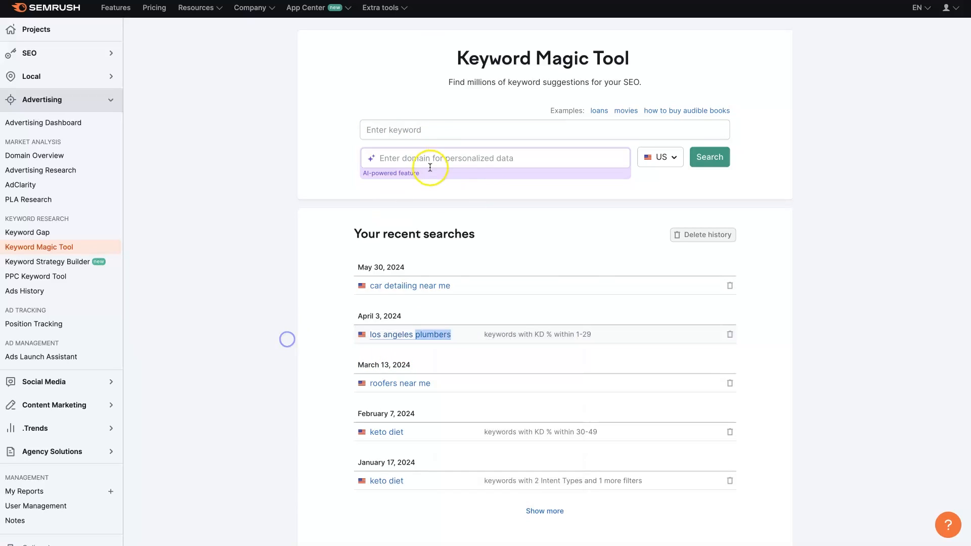
{"action": "left_click", "coordinate": [437, 131]}
{"action": "left_click", "coordinate": [710, 158]}
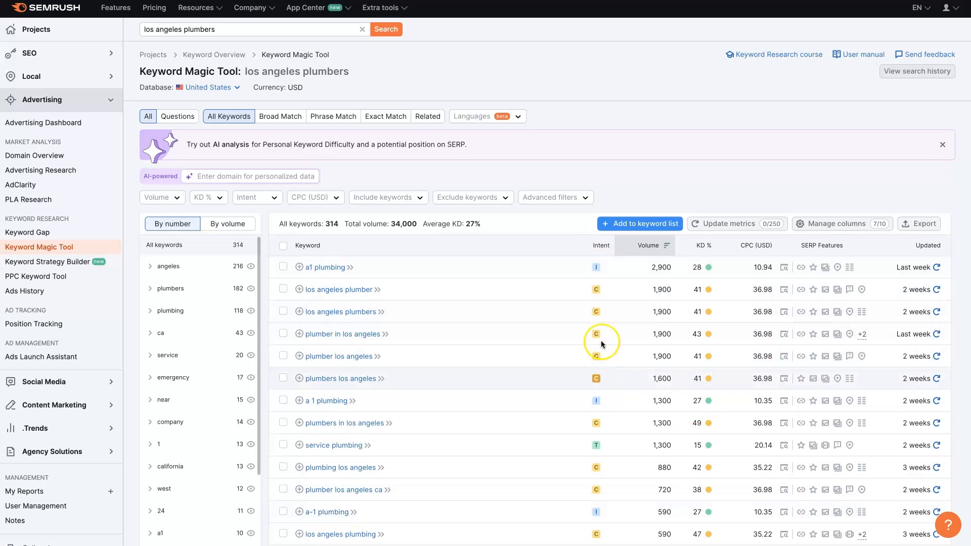
Filter the keyword results to a custom CPC range of 1 to 15 USD
{"action": "mouse_move", "coordinate": [597, 402]}
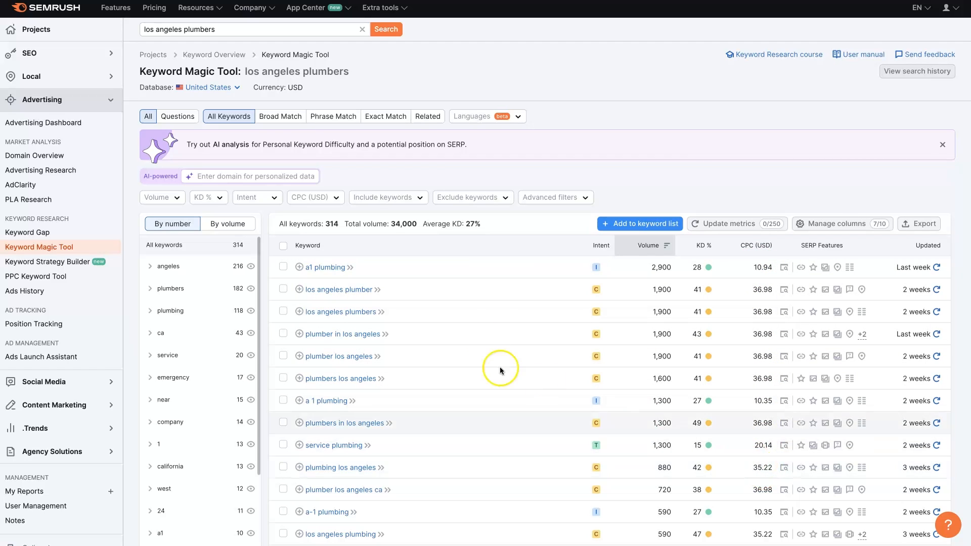
{"action": "mouse_move", "coordinate": [597, 273]}
{"action": "scroll", "coordinate": [766, 403], "scroll_direction": "down", "scroll_amount": 4}
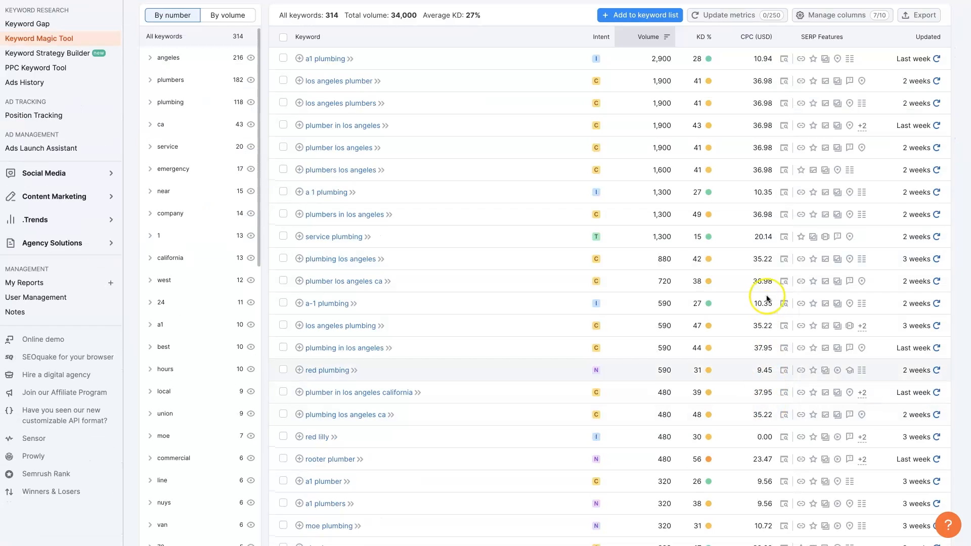
{"action": "scroll", "coordinate": [752, 350], "scroll_direction": "up", "scroll_amount": 4}
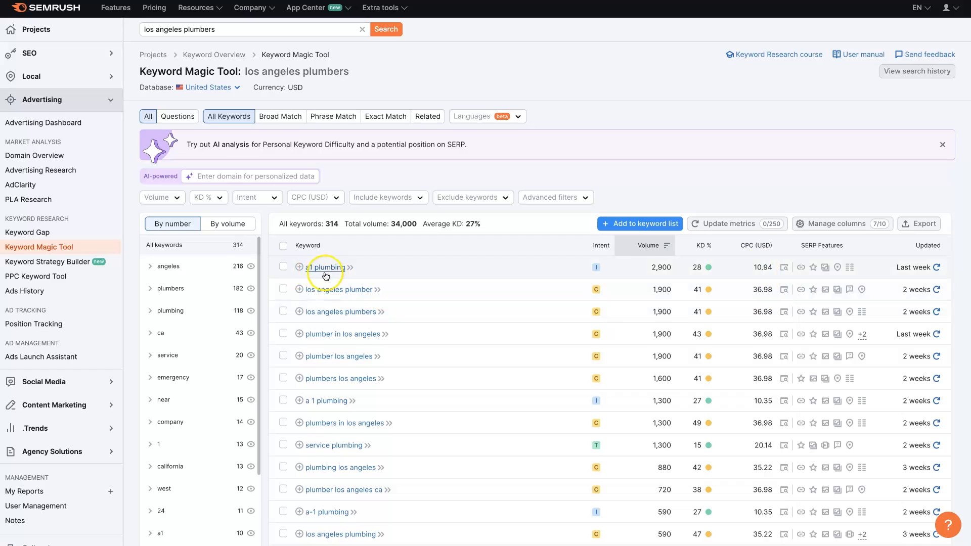
{"action": "left_click", "coordinate": [758, 289]}
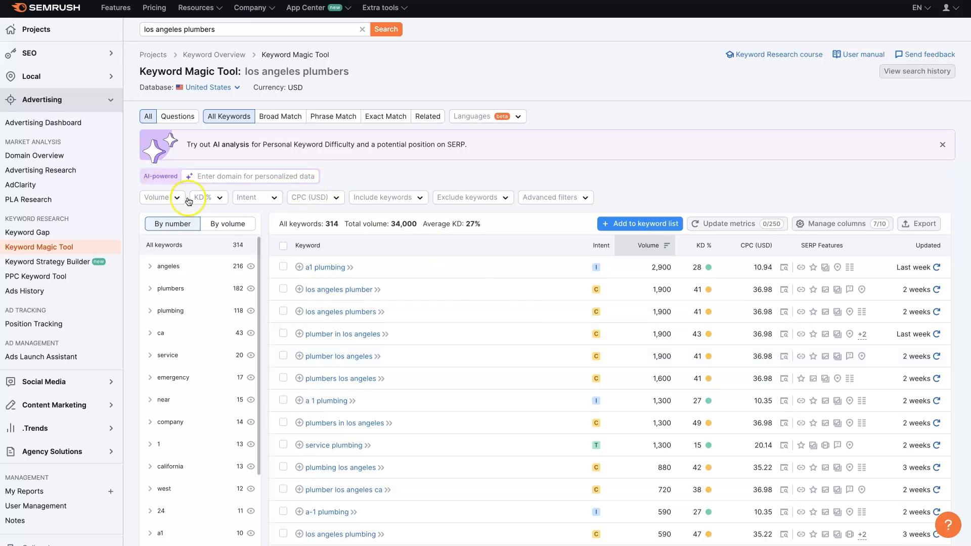
{"action": "left_click", "coordinate": [312, 200]}
{"action": "left_click", "coordinate": [315, 232]}
{"action": "left_click", "coordinate": [351, 233]}
{"action": "type", "text": "15"}
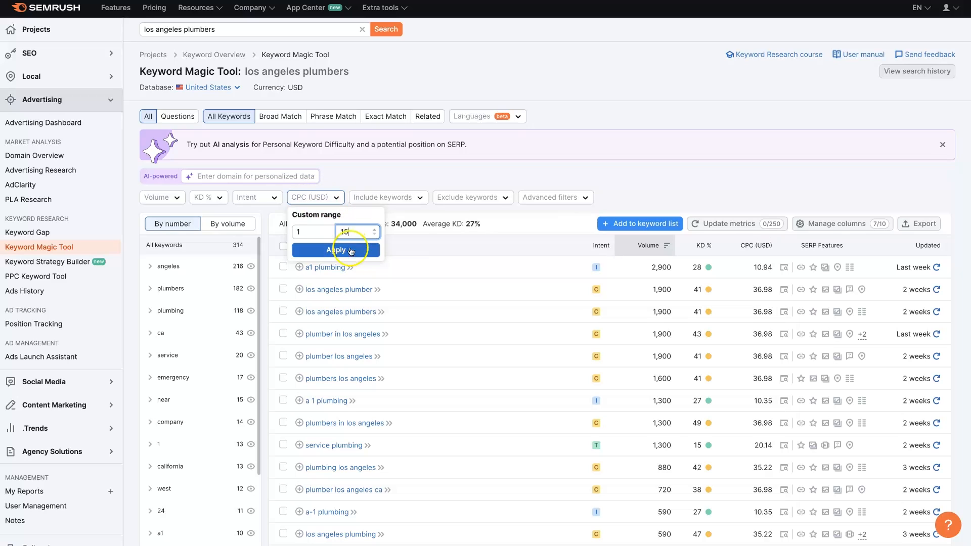
{"action": "left_click", "coordinate": [336, 250]}
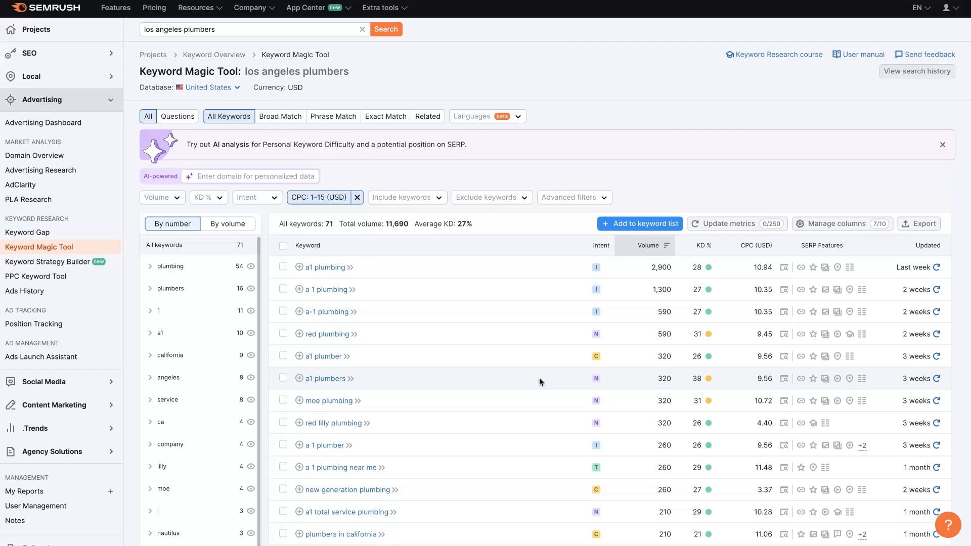
Filter the keyword results to Commercial and Transactional search intent
{"action": "scroll", "coordinate": [759, 313], "scroll_direction": "down", "scroll_amount": 1}
{"action": "scroll", "coordinate": [759, 313], "scroll_direction": "down", "scroll_amount": 8}
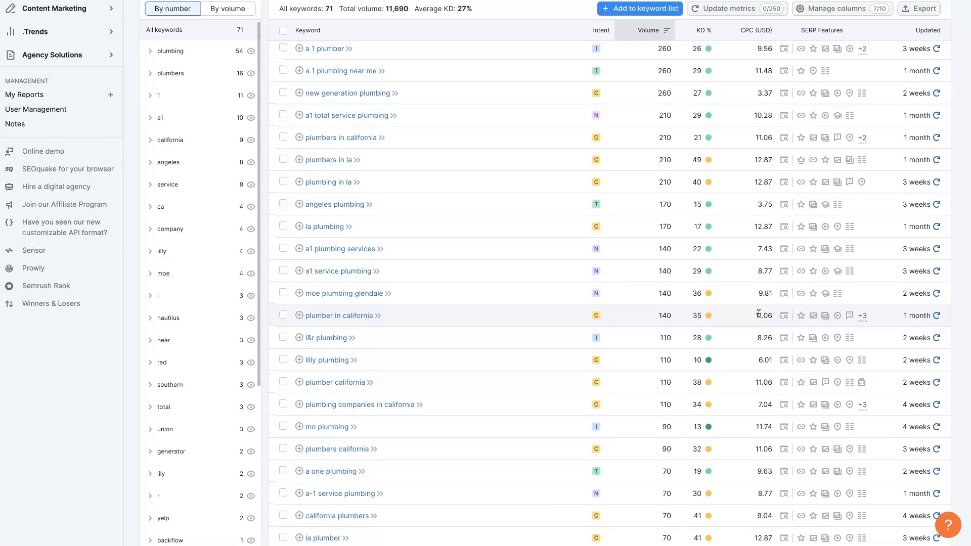
{"action": "scroll", "coordinate": [759, 313], "scroll_direction": "up", "scroll_amount": 6}
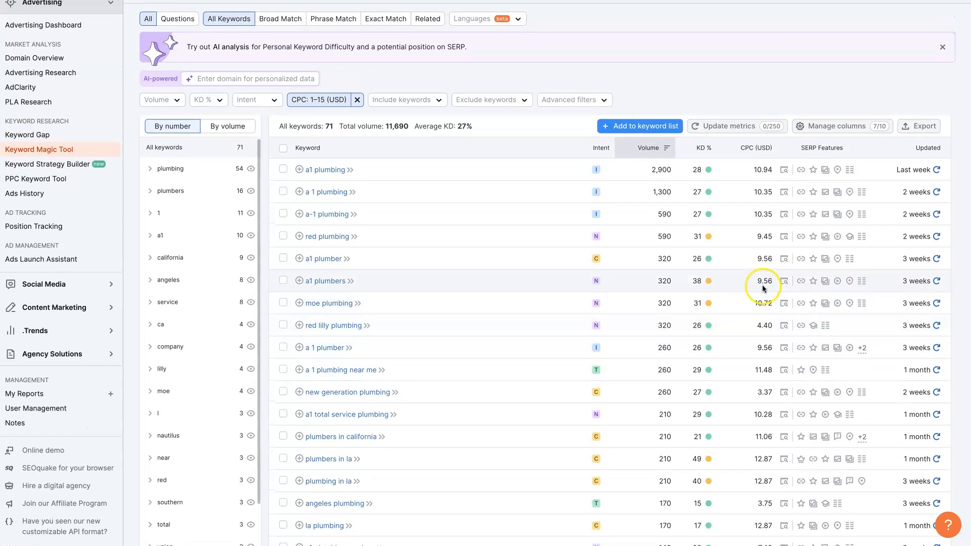
{"action": "scroll", "coordinate": [762, 288], "scroll_direction": "up", "scroll_amount": 2}
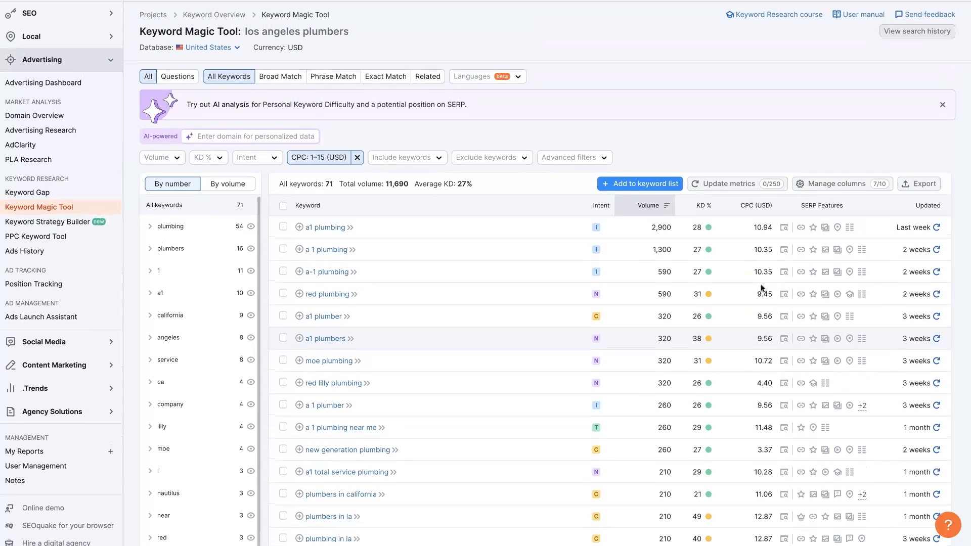
{"action": "left_click", "coordinate": [254, 179]}
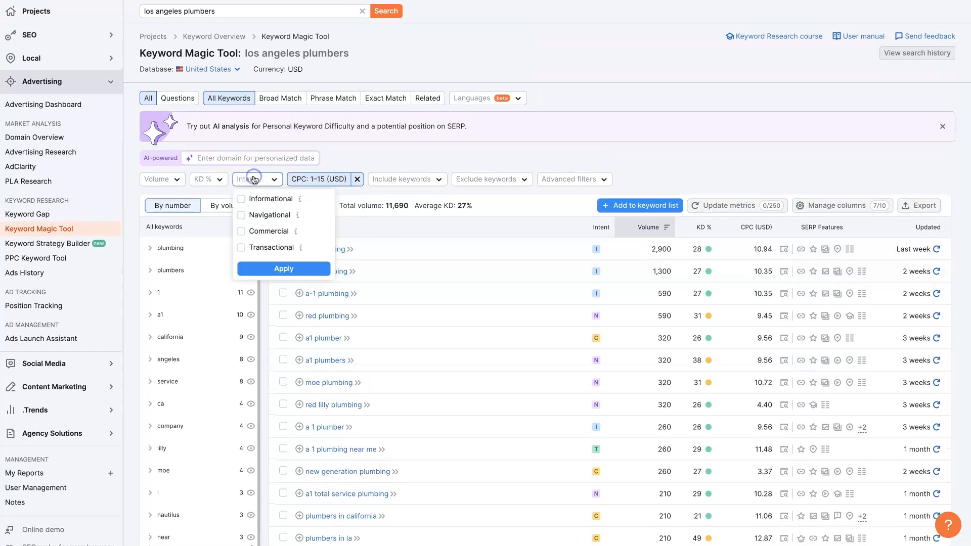
{"action": "left_click", "coordinate": [241, 231]}
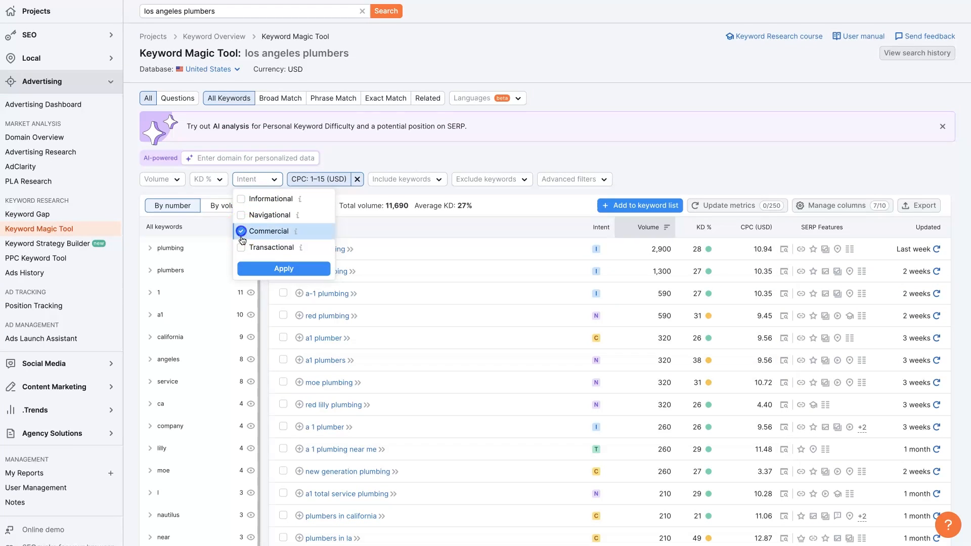
{"action": "left_click", "coordinate": [241, 247]}
{"action": "left_click", "coordinate": [279, 270]}
{"action": "scroll", "coordinate": [663, 407], "scroll_direction": "up", "scroll_amount": 1}
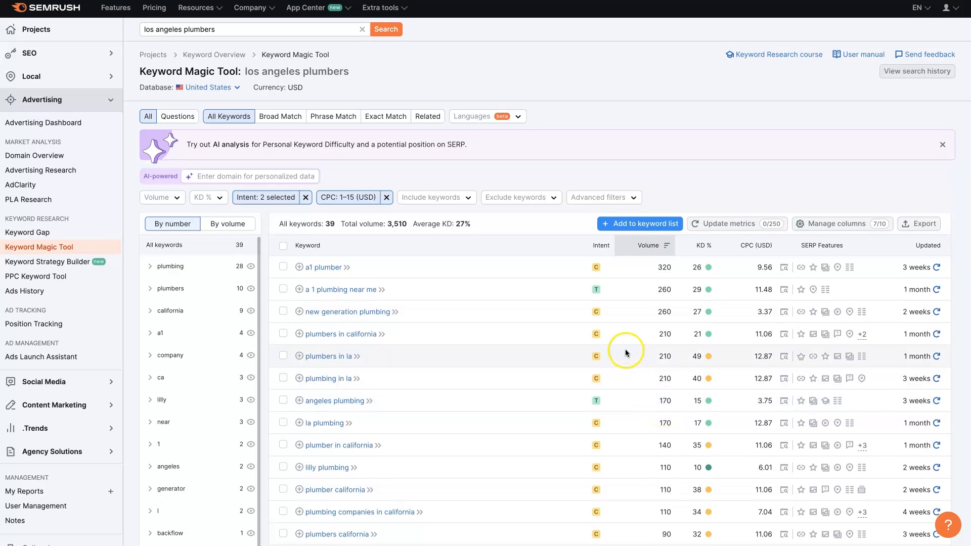
Review the whole filtered keyword list for relevant plumbing terms, checking their intent, volume and CPC
{"action": "scroll", "coordinate": [625, 349], "scroll_direction": "down", "scroll_amount": 1}
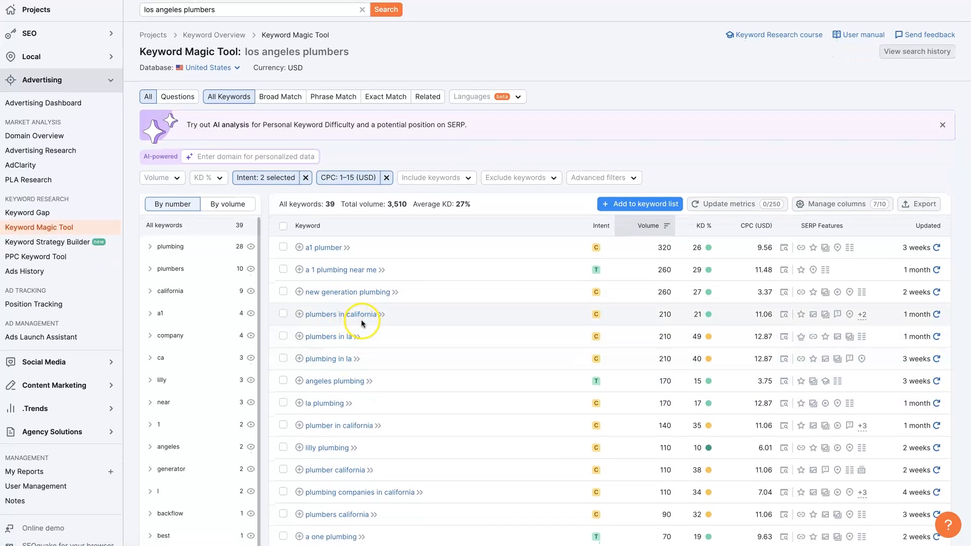
{"action": "scroll", "coordinate": [404, 346], "scroll_direction": "down", "scroll_amount": 3}
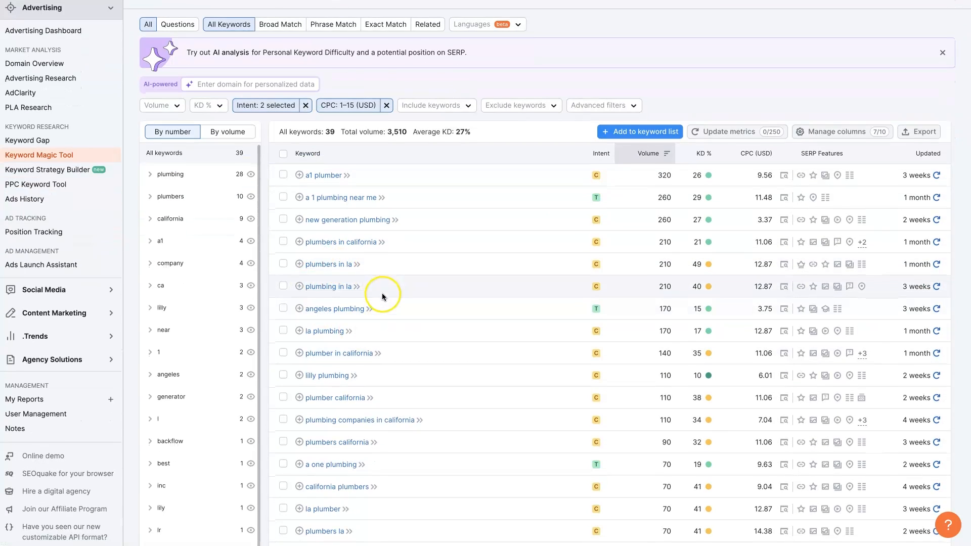
{"action": "scroll", "coordinate": [374, 283], "scroll_direction": "down", "scroll_amount": 2}
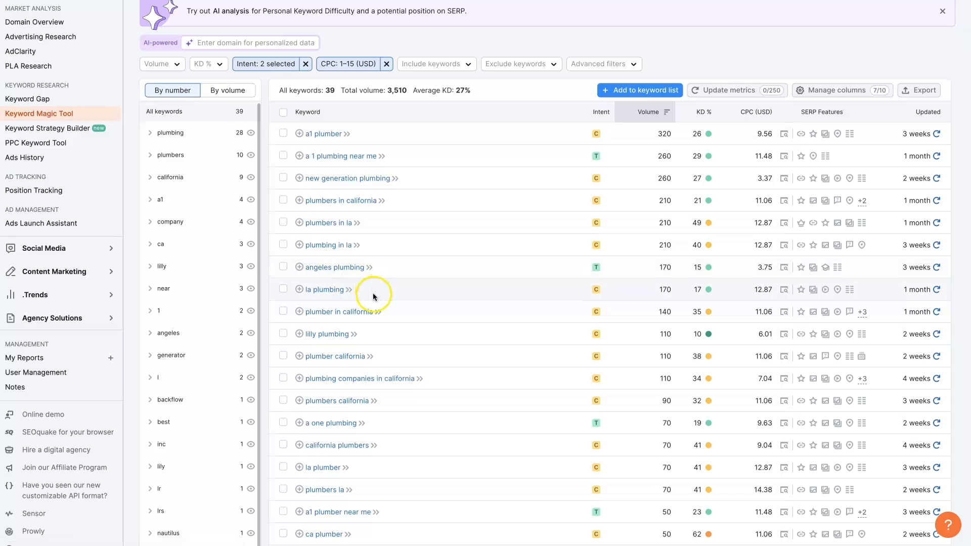
{"action": "scroll", "coordinate": [381, 273], "scroll_direction": "down", "scroll_amount": 3}
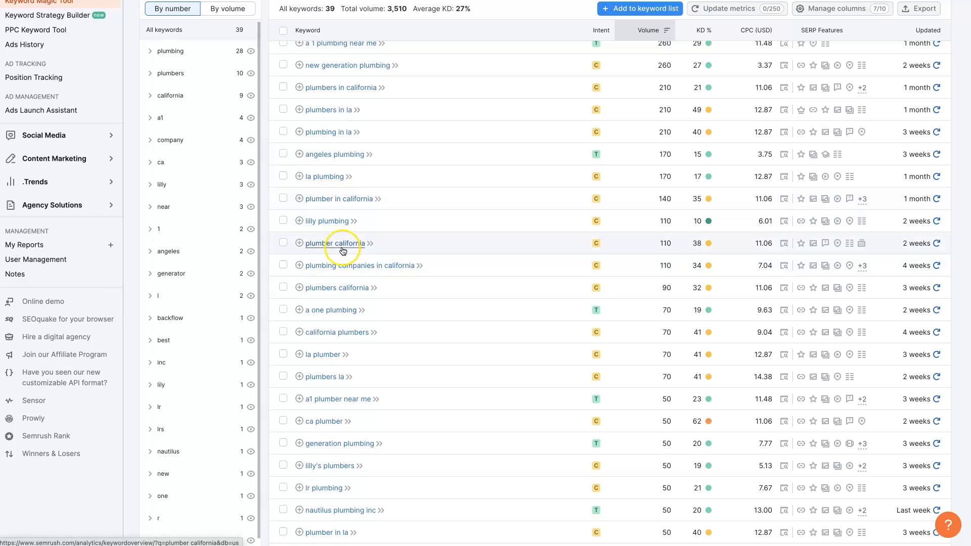
{"action": "scroll", "coordinate": [398, 353], "scroll_direction": "down", "scroll_amount": 1}
{"action": "scroll", "coordinate": [384, 343], "scroll_direction": "down", "scroll_amount": 3}
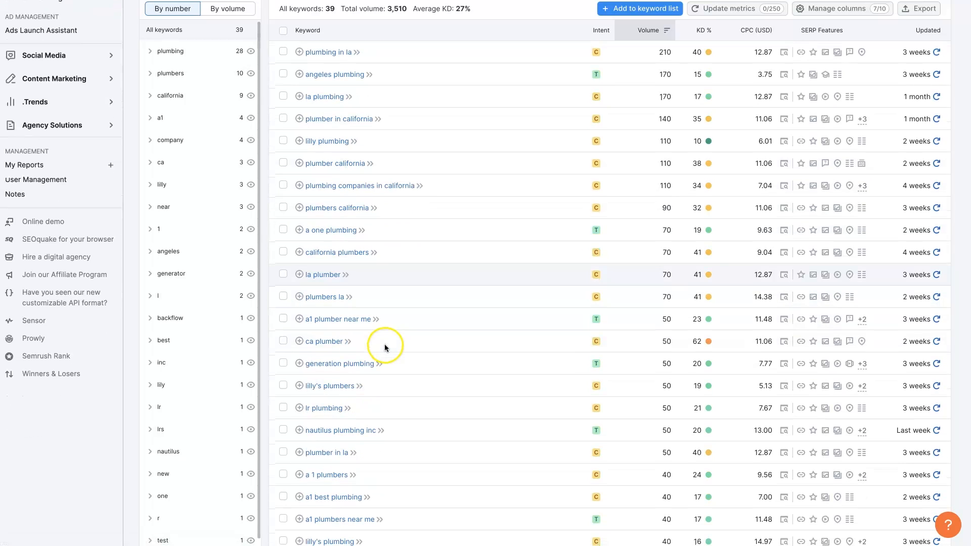
{"action": "scroll", "coordinate": [389, 303], "scroll_direction": "down", "scroll_amount": 3}
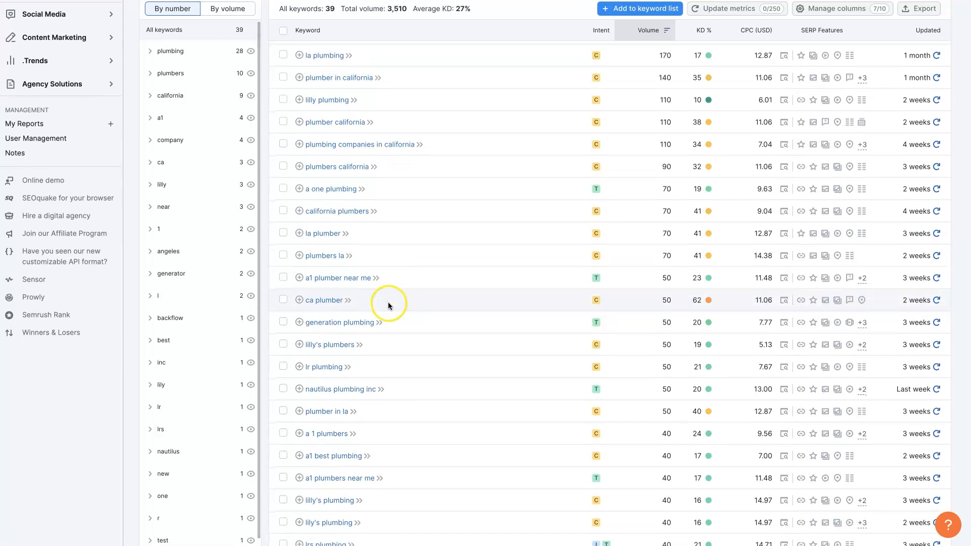
{"action": "scroll", "coordinate": [399, 325], "scroll_direction": "down", "scroll_amount": 1}
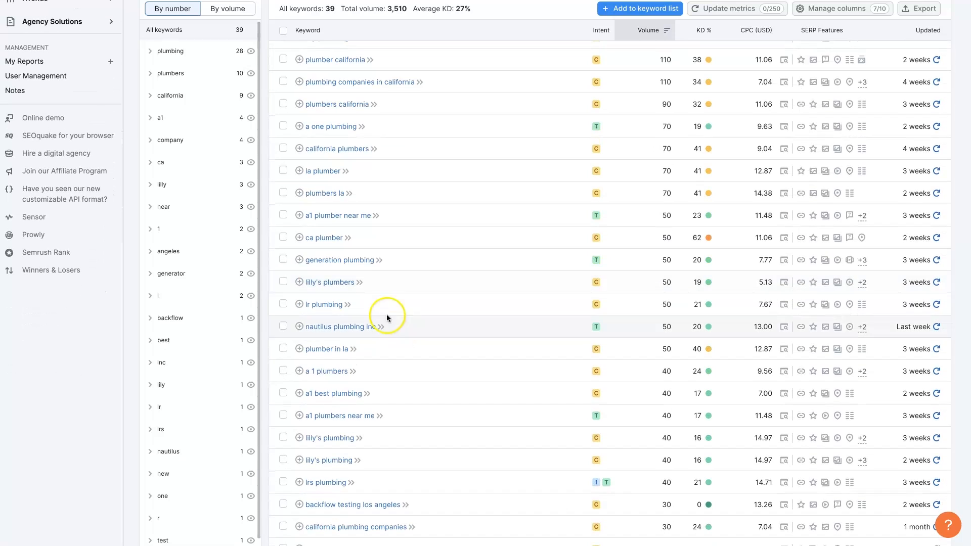
{"action": "scroll", "coordinate": [389, 253], "scroll_direction": "down", "scroll_amount": 3}
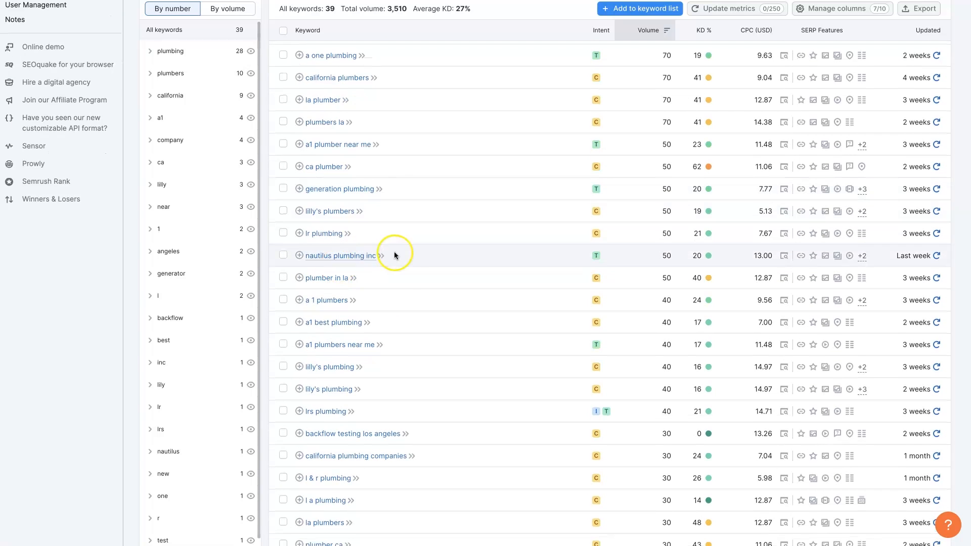
{"action": "scroll", "coordinate": [375, 275], "scroll_direction": "down", "scroll_amount": 4}
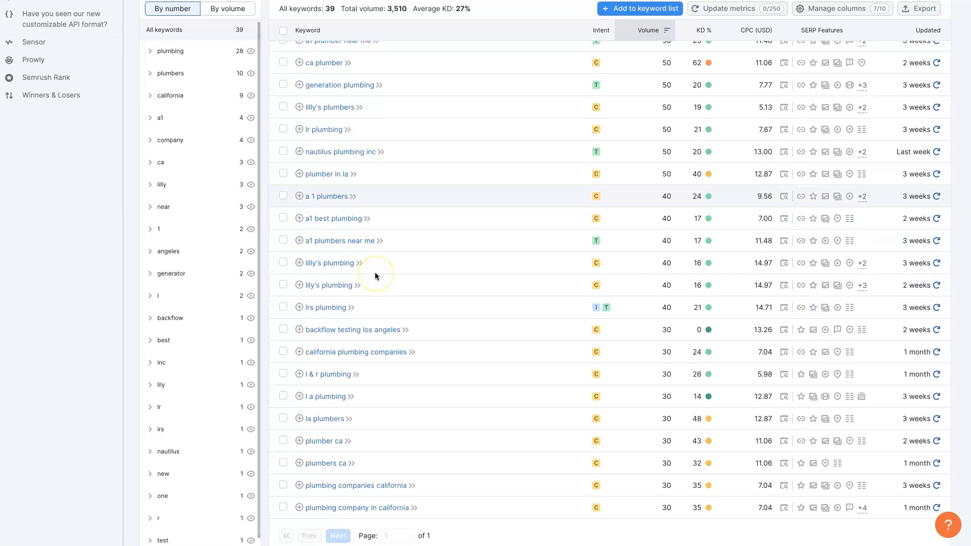
{"action": "scroll", "coordinate": [375, 276], "scroll_direction": "down", "scroll_amount": 2}
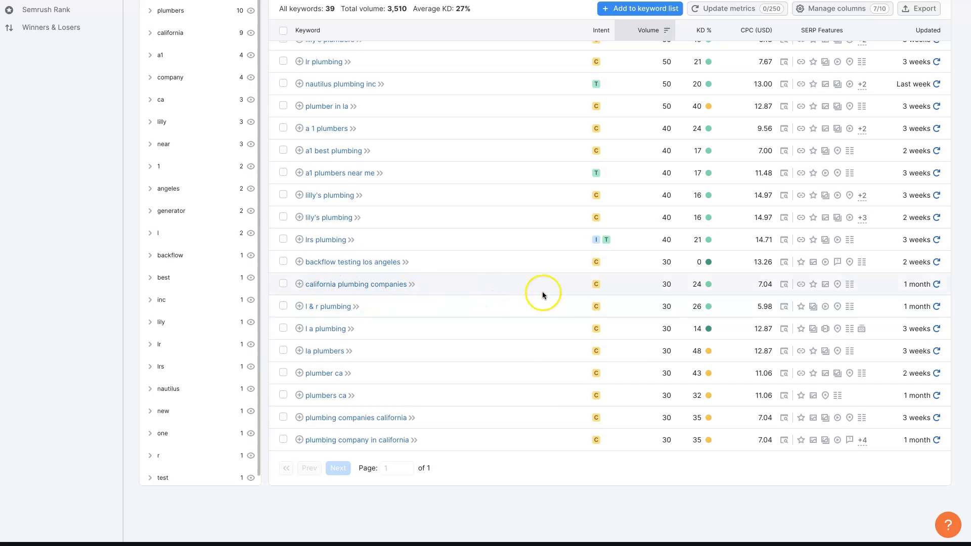
{"action": "scroll", "coordinate": [387, 353], "scroll_direction": "down", "scroll_amount": 3}
{"action": "scroll", "coordinate": [449, 363], "scroll_direction": "up", "scroll_amount": 10}
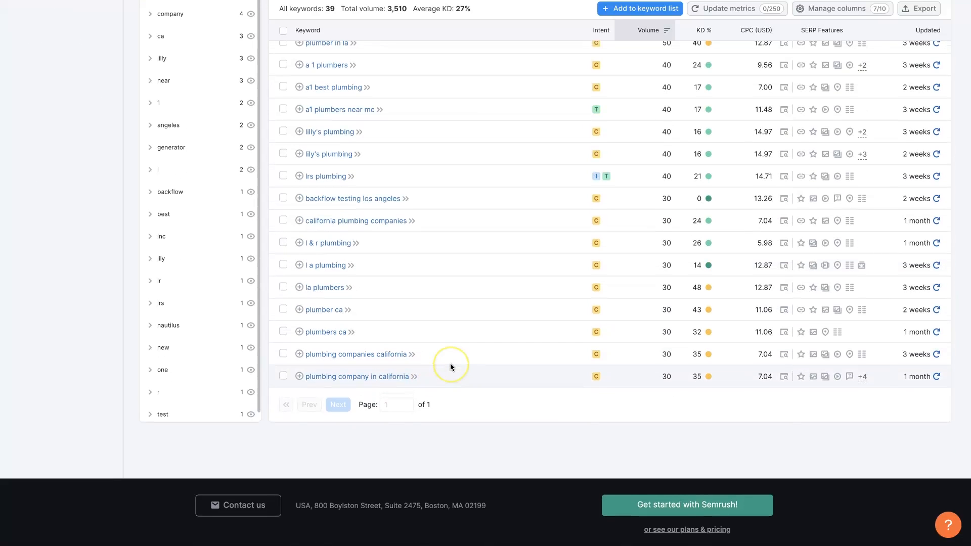
{"action": "scroll", "coordinate": [508, 343], "scroll_direction": "up", "scroll_amount": 1}
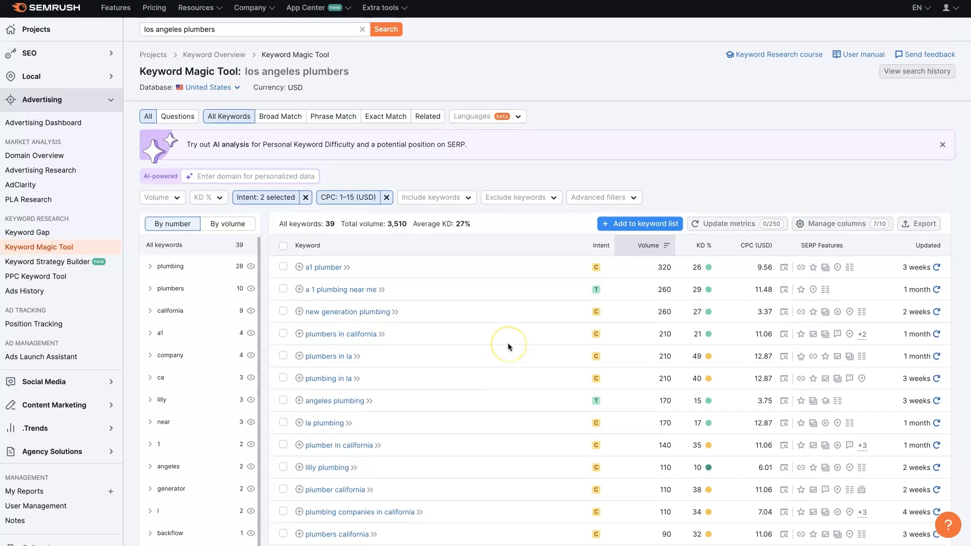
Raise the upper limit of the CPC filter to 25 USD
{"action": "left_click", "coordinate": [346, 198]}
{"action": "left_click", "coordinate": [376, 231]}
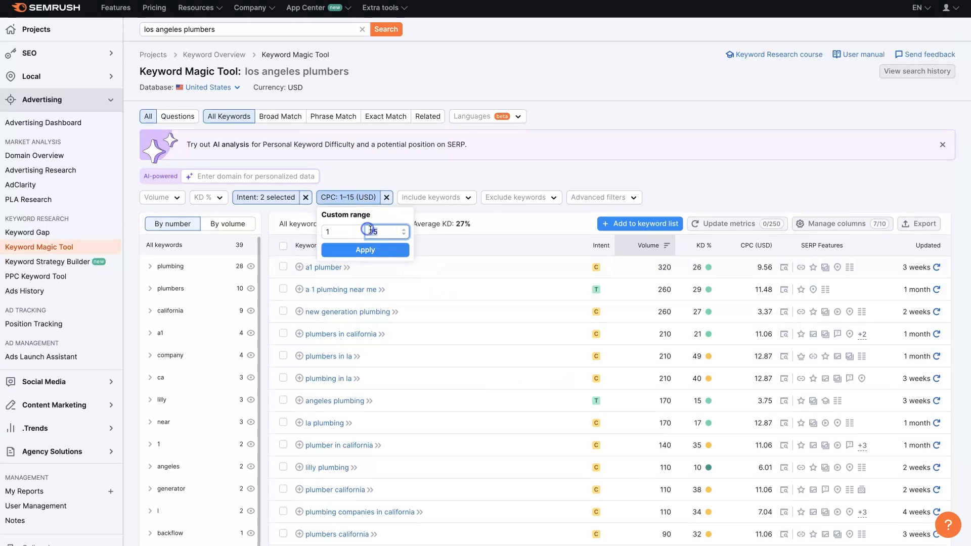
{"action": "key", "text": "BackSpace"}
{"action": "type", "text": "2"}
{"action": "left_click", "coordinate": [372, 250]}
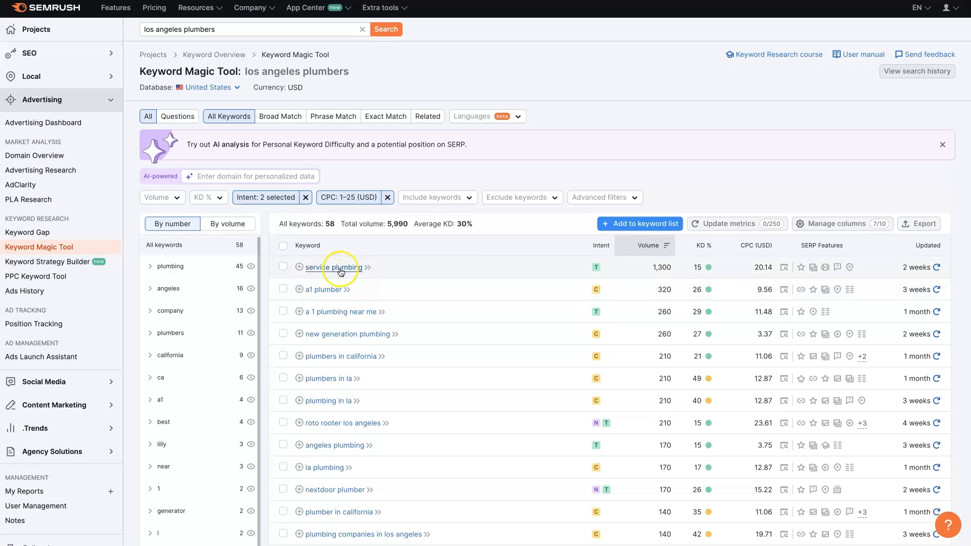
Review the widened keyword list and export all of its keywords in CSV format
{"action": "scroll", "coordinate": [387, 292], "scroll_direction": "down", "scroll_amount": 1}
{"action": "scroll", "coordinate": [388, 296], "scroll_direction": "down", "scroll_amount": 3}
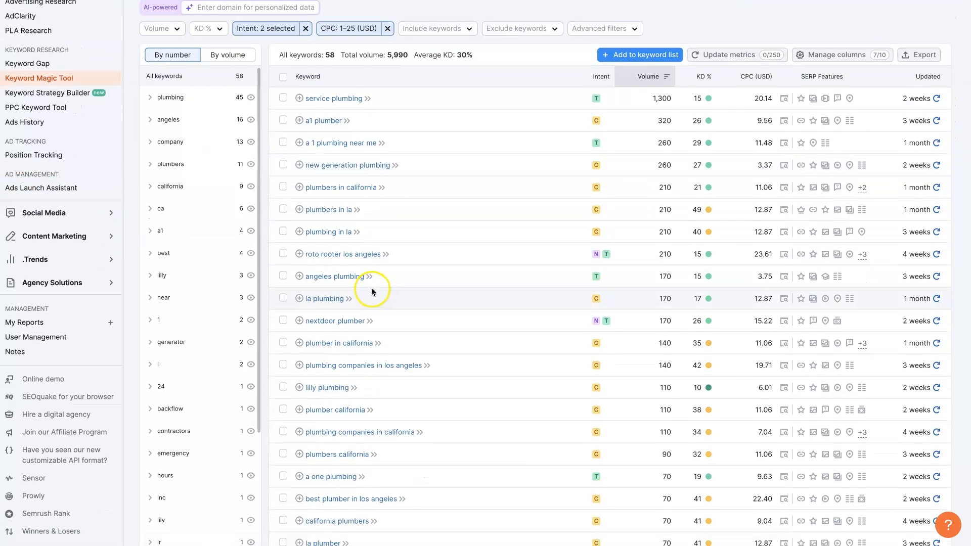
{"action": "scroll", "coordinate": [371, 288], "scroll_direction": "down", "scroll_amount": 3}
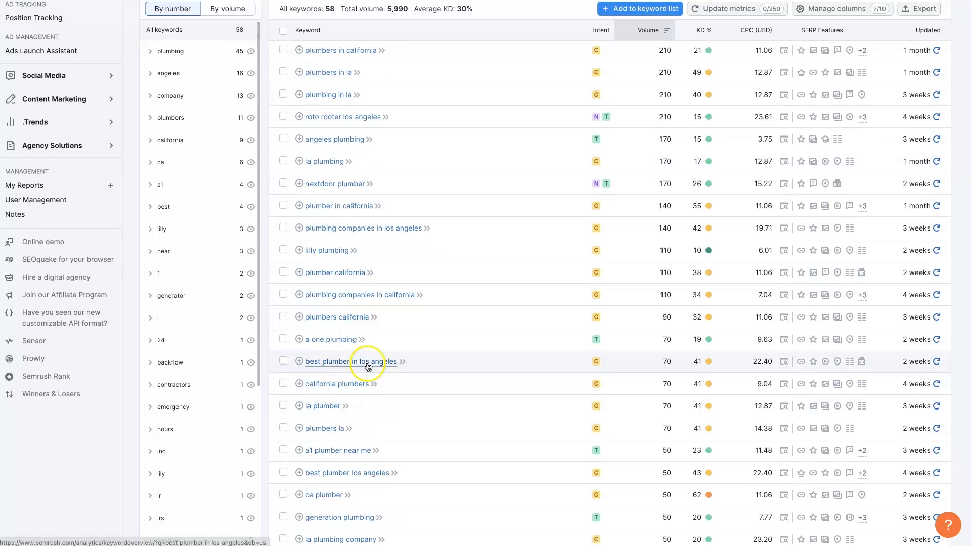
{"action": "scroll", "coordinate": [399, 393], "scroll_direction": "down", "scroll_amount": 3}
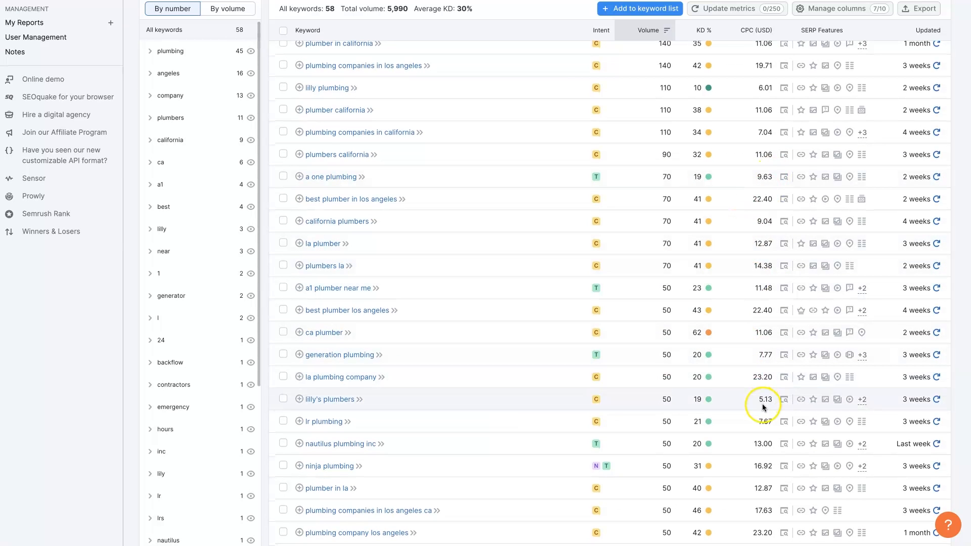
{"action": "scroll", "coordinate": [763, 404], "scroll_direction": "up", "scroll_amount": 4}
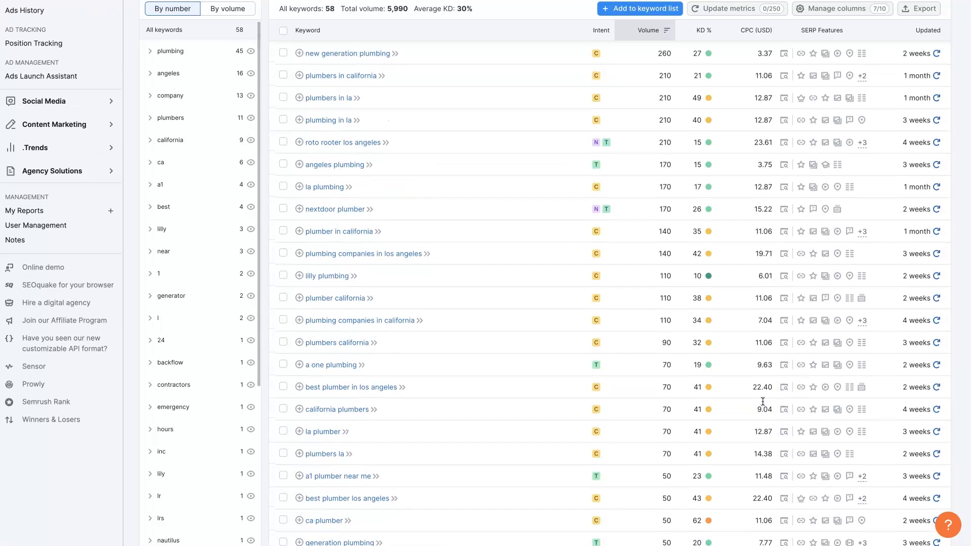
{"action": "scroll", "coordinate": [762, 401], "scroll_direction": "up", "scroll_amount": 6}
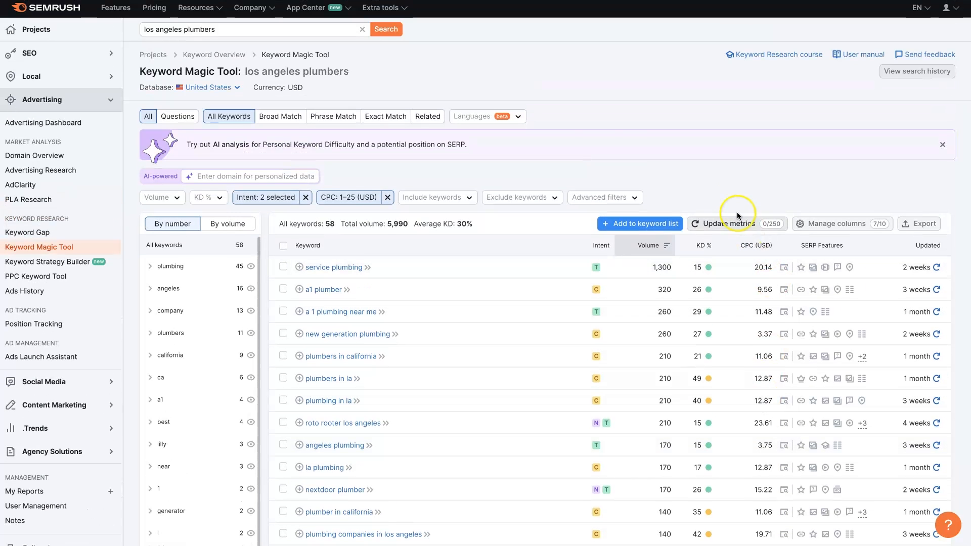
{"action": "left_click", "coordinate": [921, 228]}
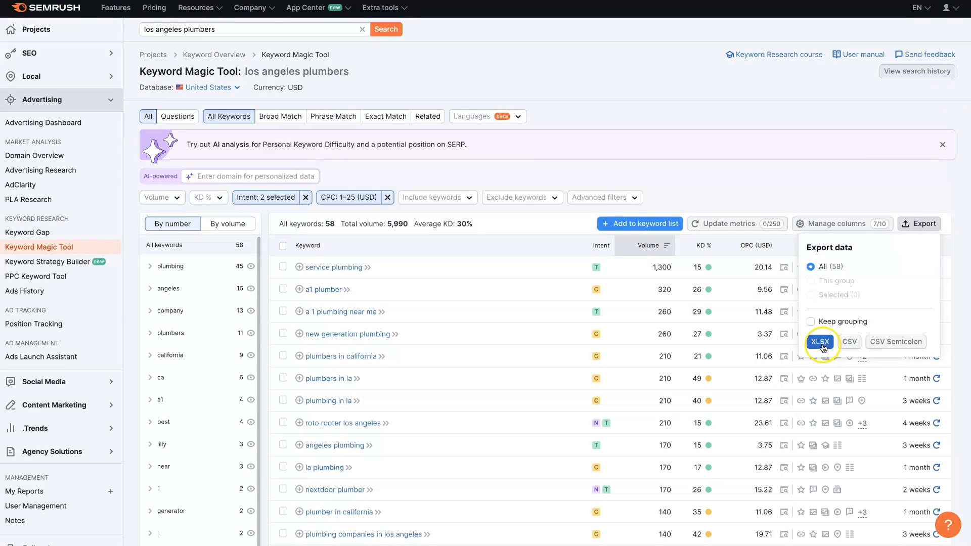
{"action": "left_click", "coordinate": [849, 342]}
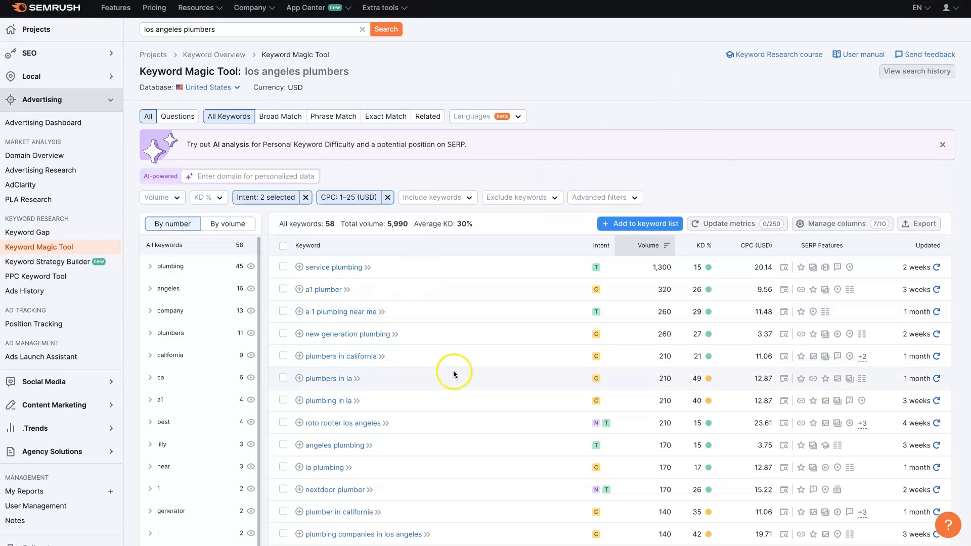